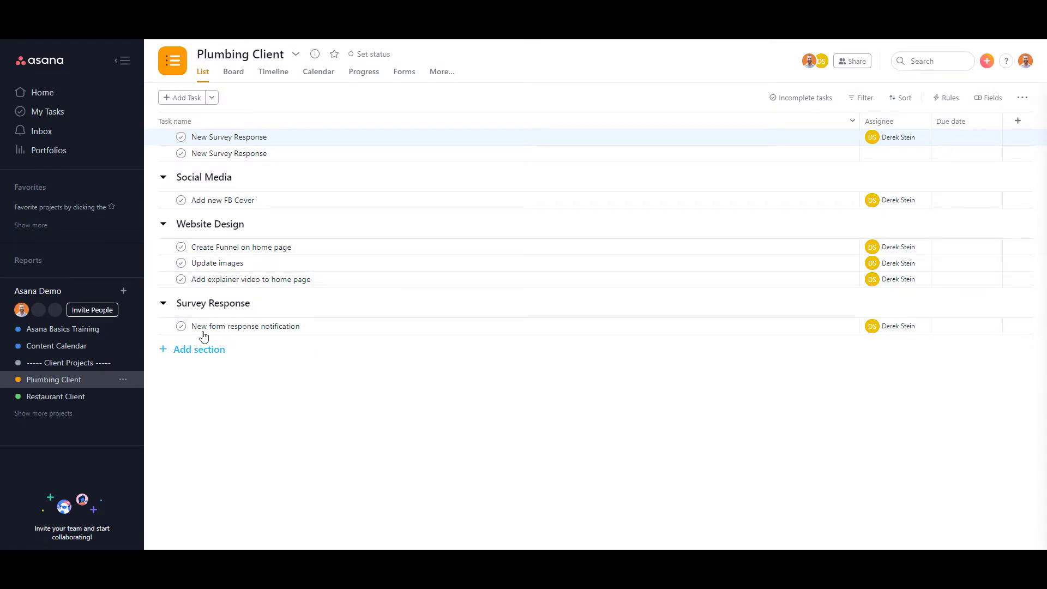
Complete 'New form response notification' and switch the list filter to All tasks
left_click(181, 326)
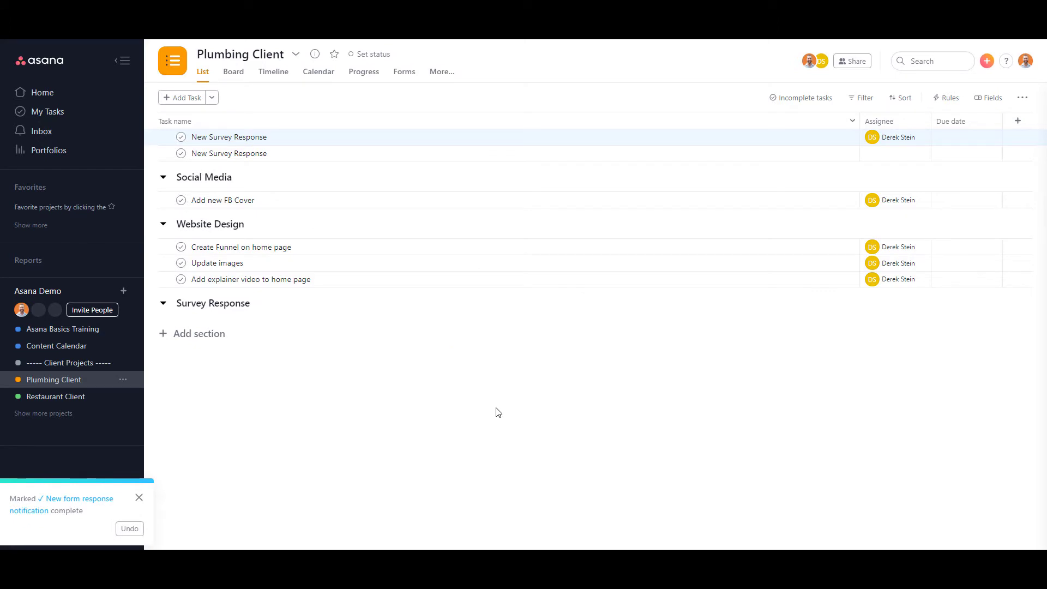
left_click(795, 101)
left_click(796, 163)
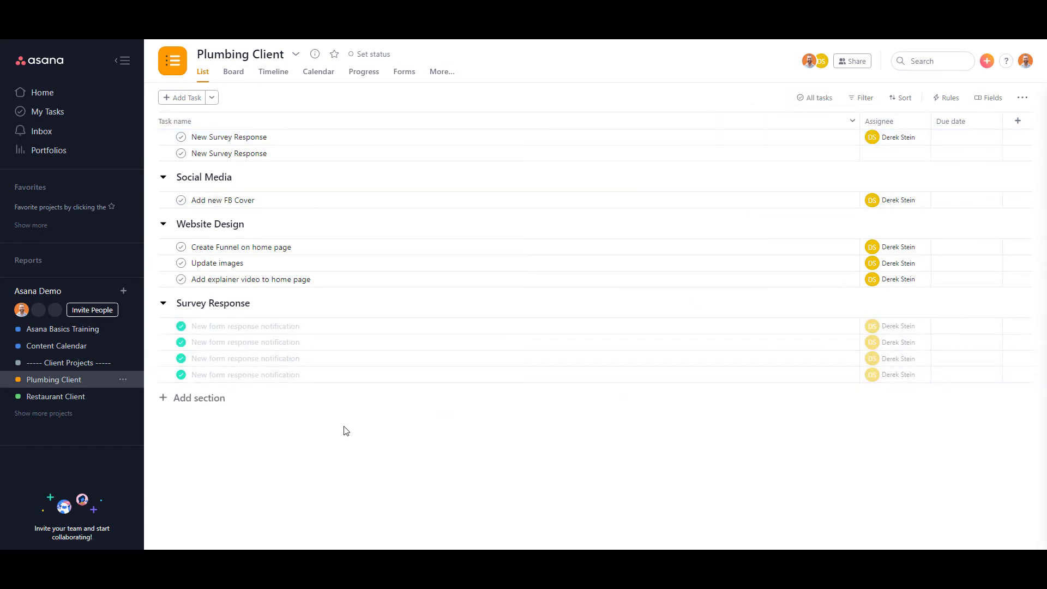
Use 'Save layout as default' to keep the All tasks list view for Plumbing Client
left_click(1023, 98)
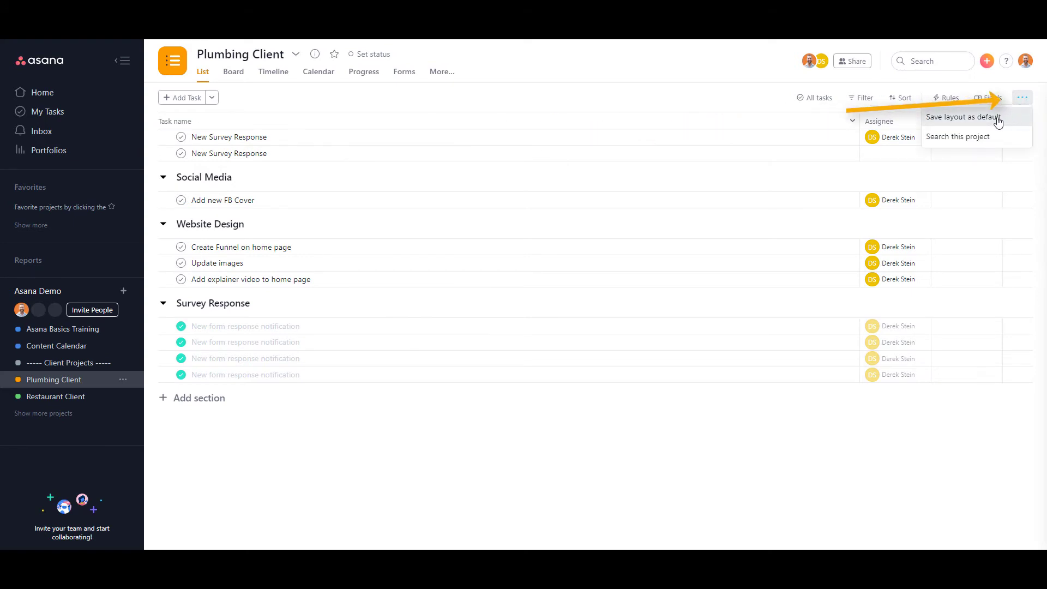
left_click(963, 118)
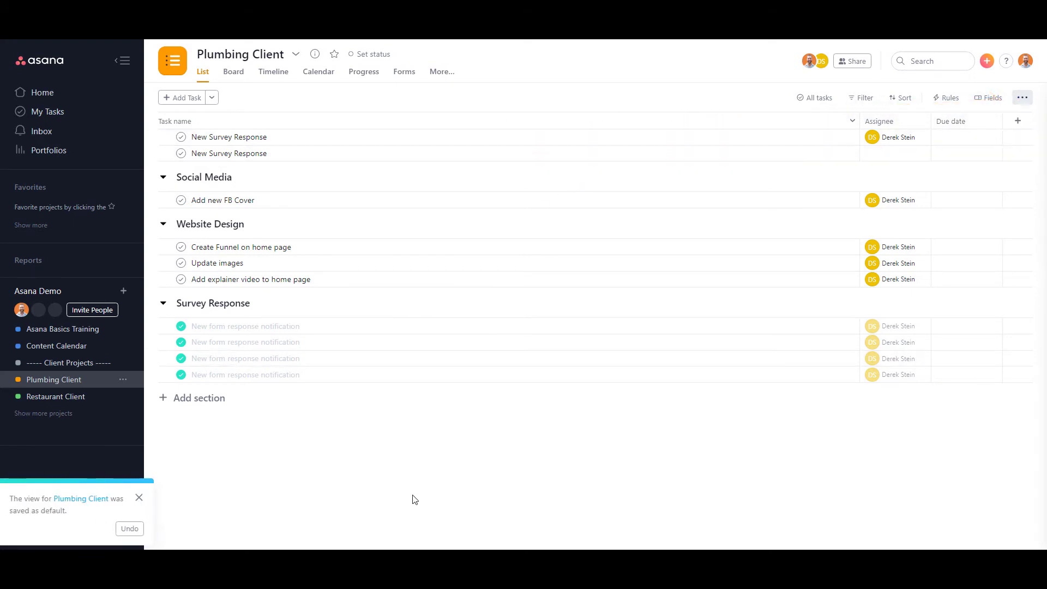